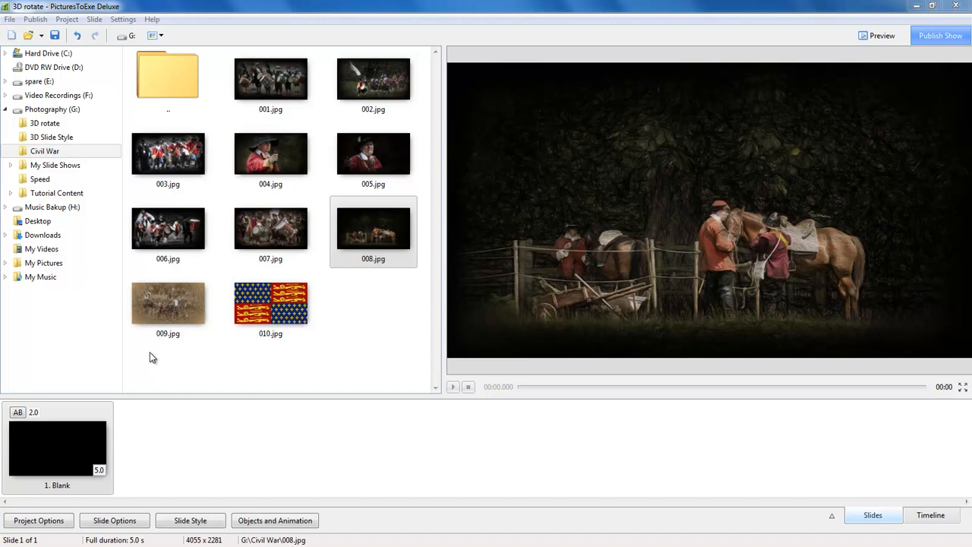
# Step: Add 009.jpg and then images 001.jpg to 008.jpg from the Civil War folder after the blank slide
pyautogui.doubleClick(171, 304)
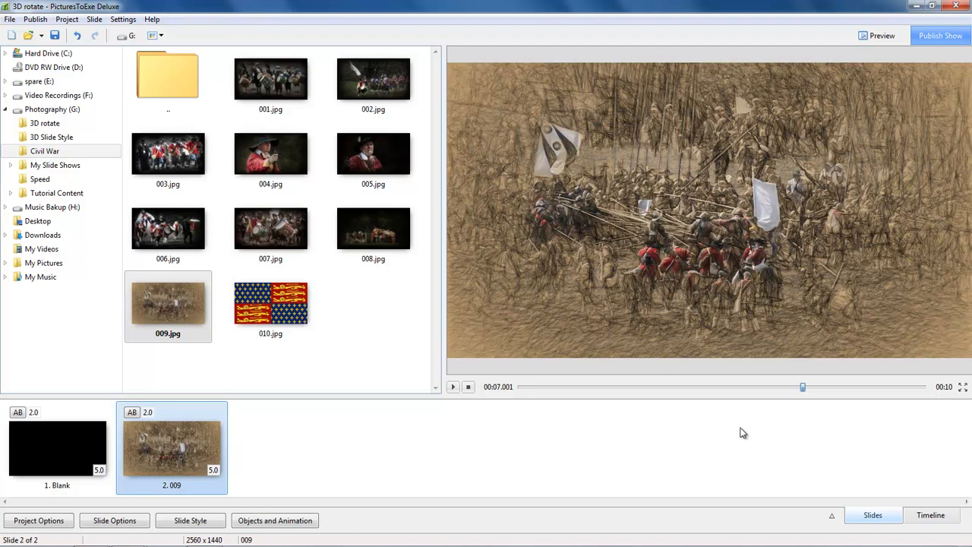
pyautogui.doubleClick(276, 79)
pyautogui.doubleClick(372, 79)
pyautogui.doubleClick(168, 154)
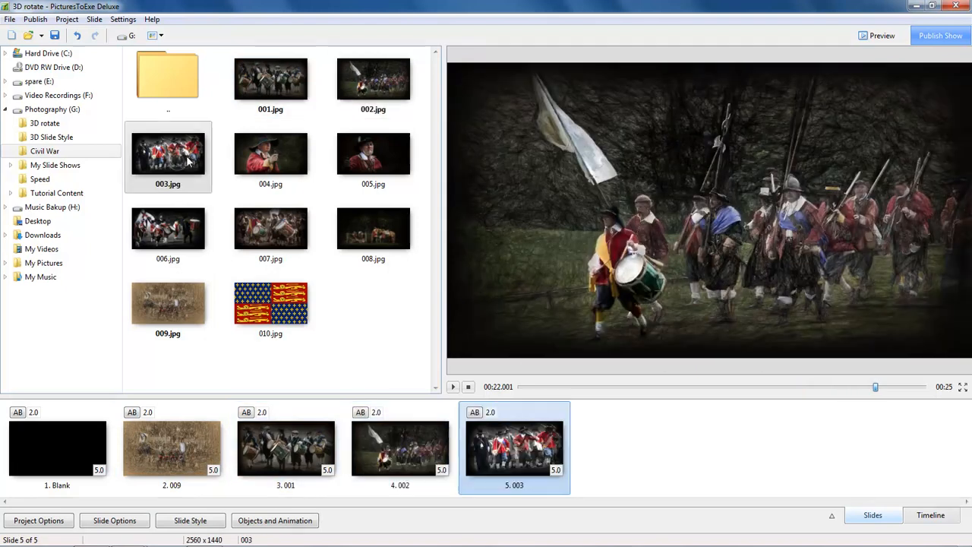
pyautogui.doubleClick(271, 153)
pyautogui.doubleClick(368, 154)
pyautogui.doubleClick(168, 228)
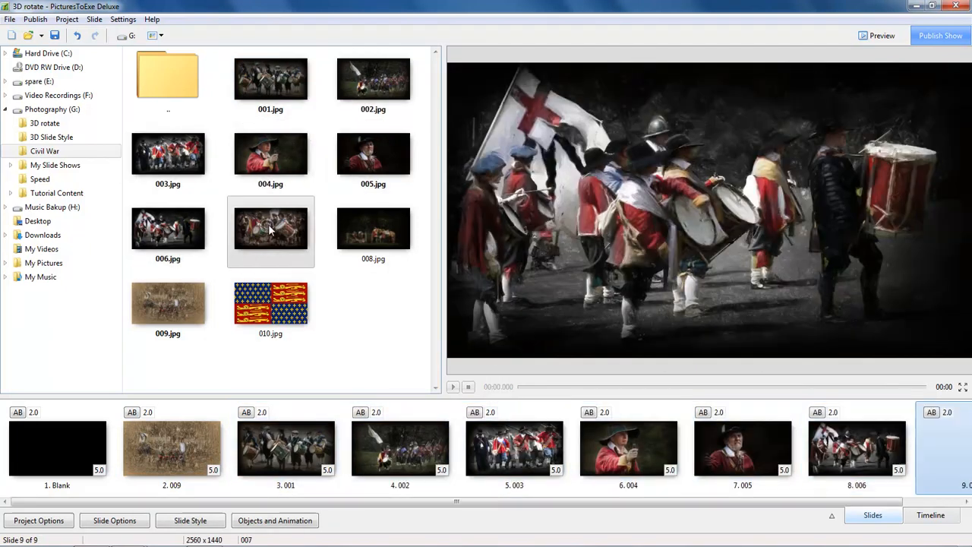
pyautogui.doubleClick(271, 228)
pyautogui.doubleClick(373, 228)
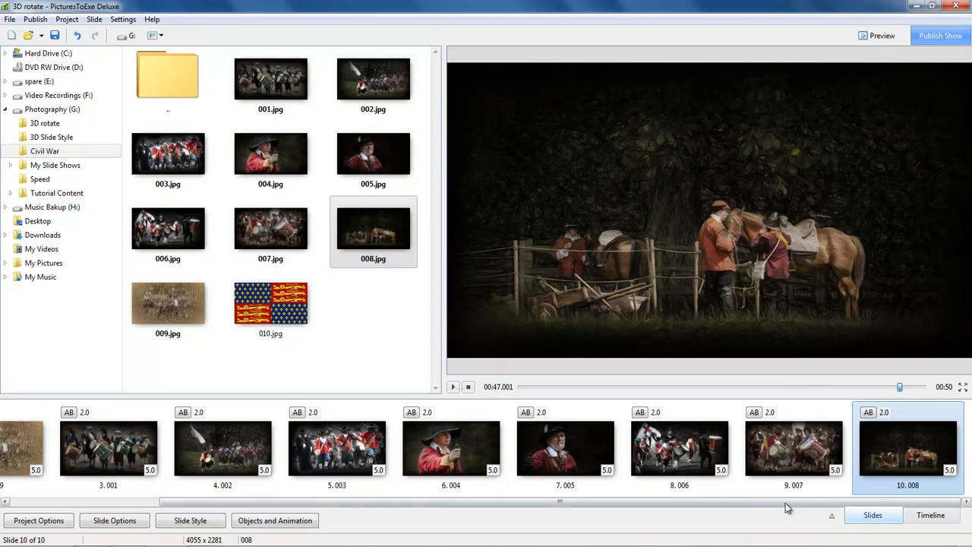
# Step: Apply the "3D animation nine images" slide style to the nine image slides, 009 through 008
pyautogui.moveTo(783, 500); pyautogui.dragTo(369, 501)
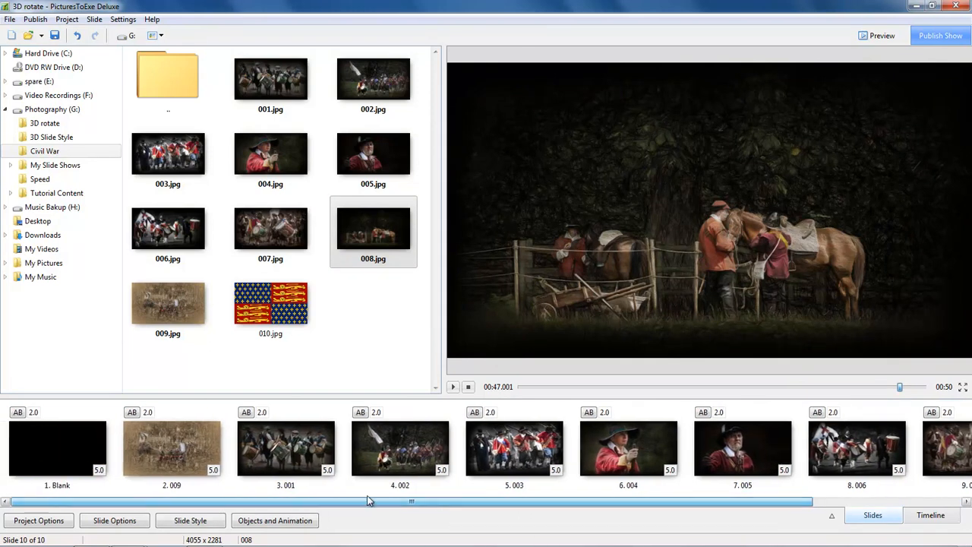
pyautogui.keyDown('shift'); pyautogui.click(184, 439); pyautogui.keyUp('shift')
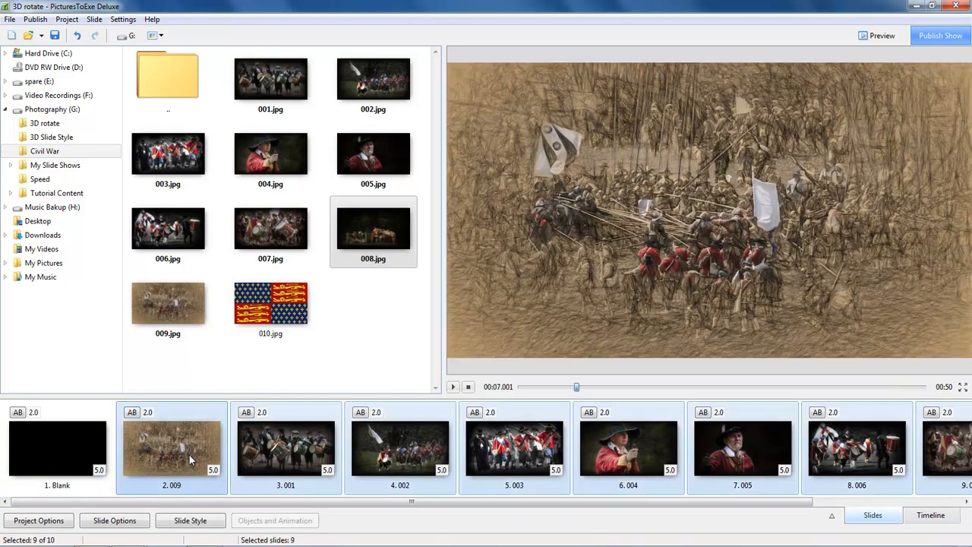
pyautogui.click(191, 520)
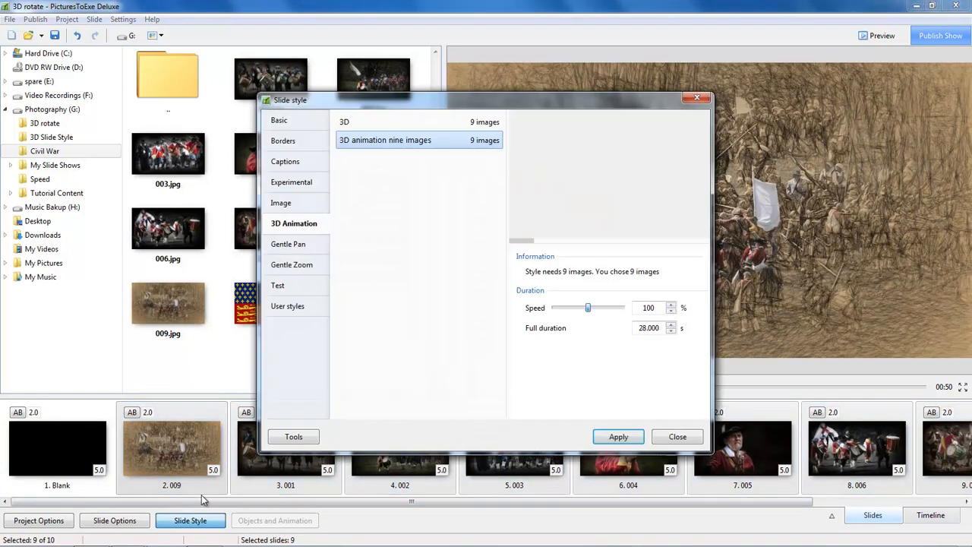
pyautogui.doubleClick(384, 142)
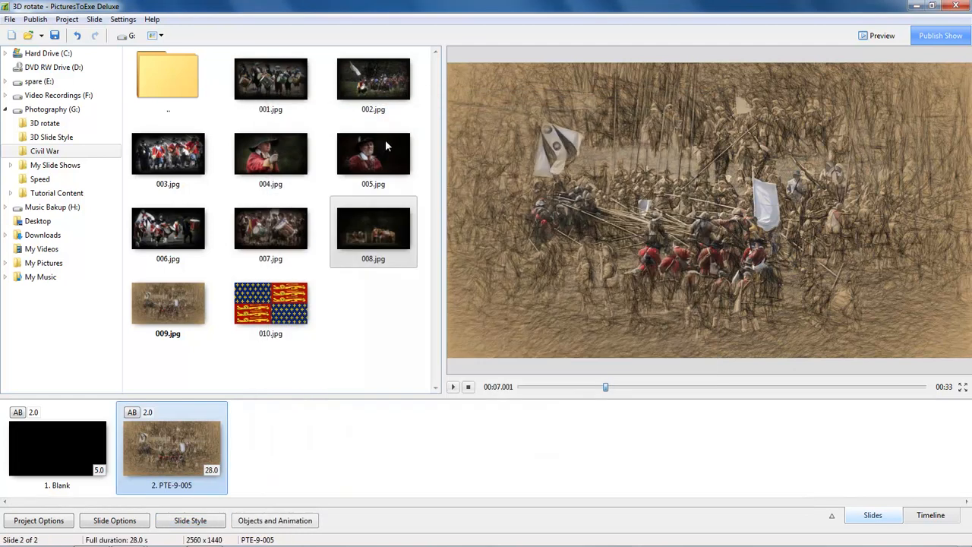
# Step: Play the show from the blank slide to review the nine-image 3D animation, and stop playback
pyautogui.click(97, 439)
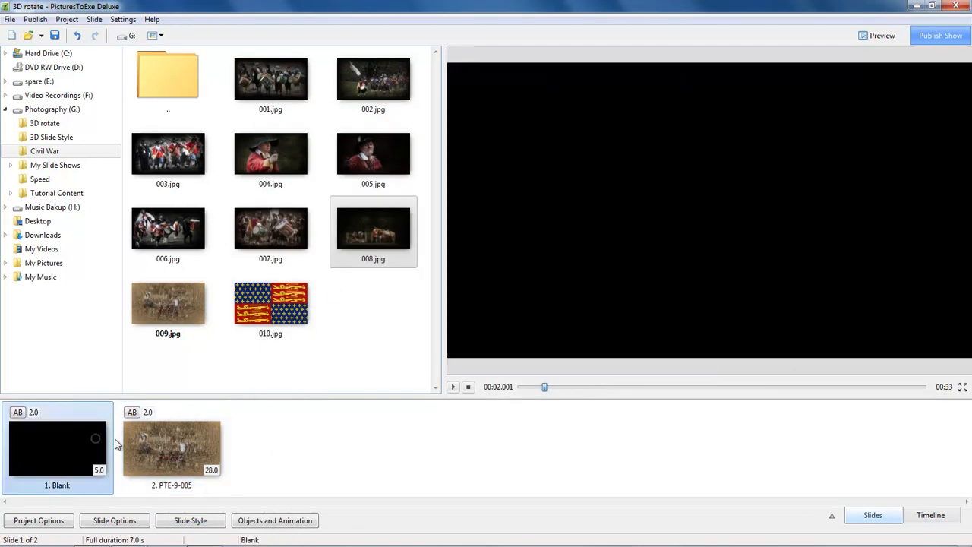
pyautogui.click(453, 388)
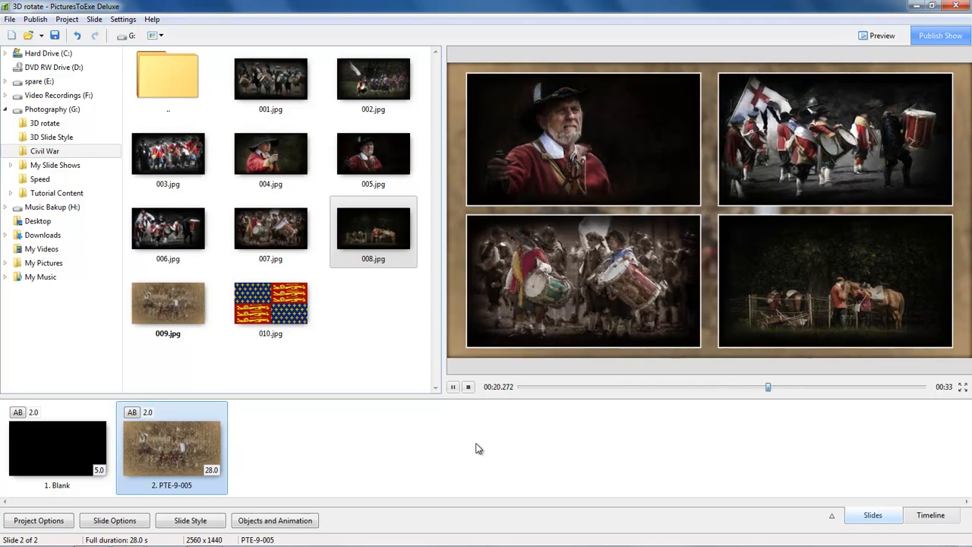
pyautogui.click(468, 387)
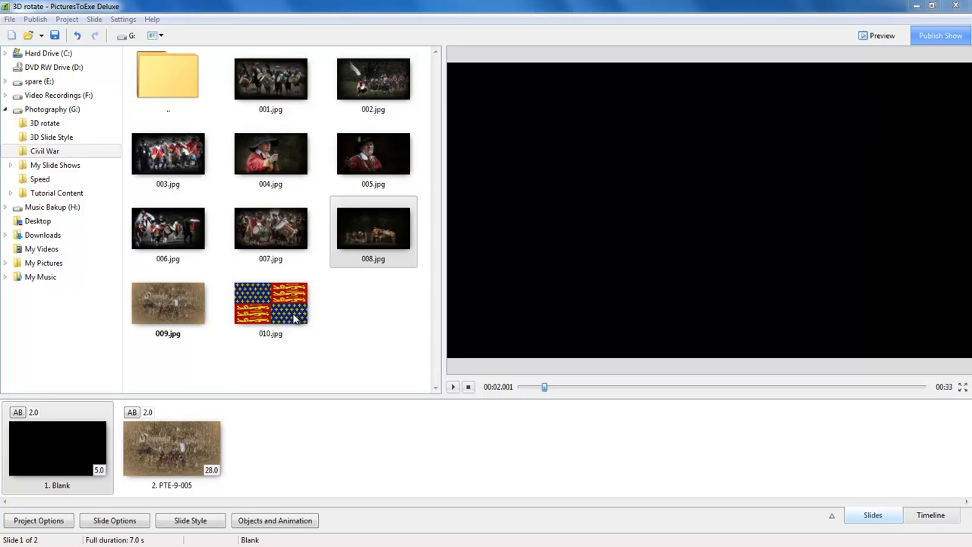
# Step: In slide 2's Objects and Animation editor, replace the picture of background object 009 with 010.jpg
pyautogui.click(183, 453)
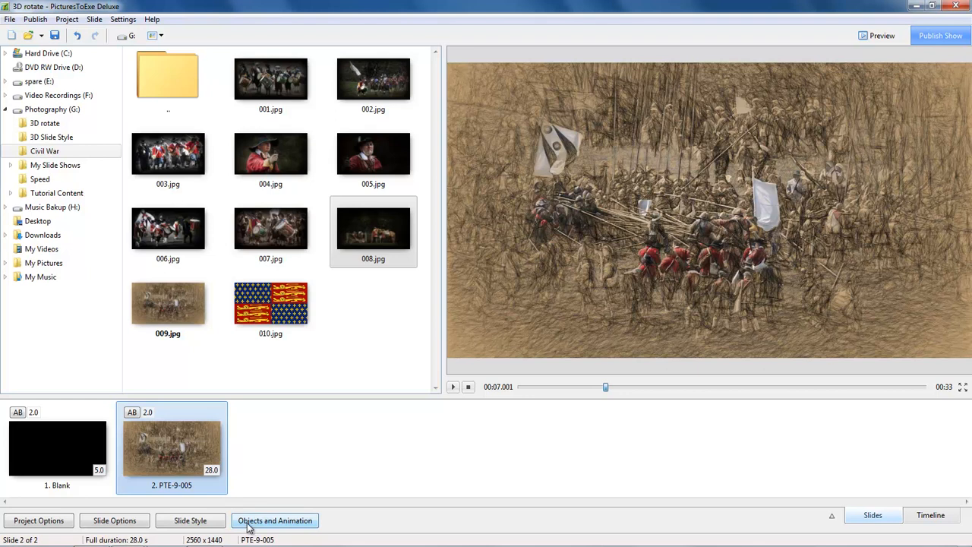
pyautogui.click(299, 516)
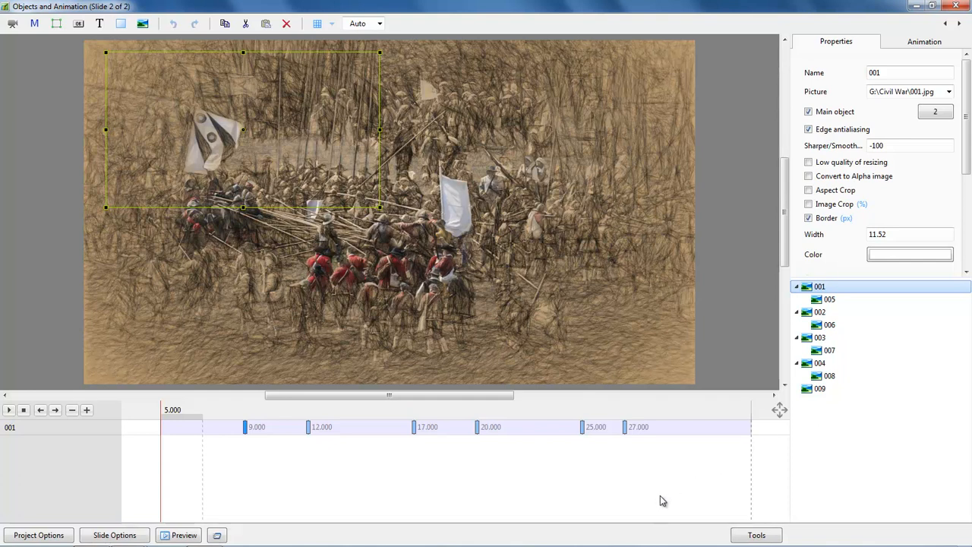
pyautogui.click(820, 389)
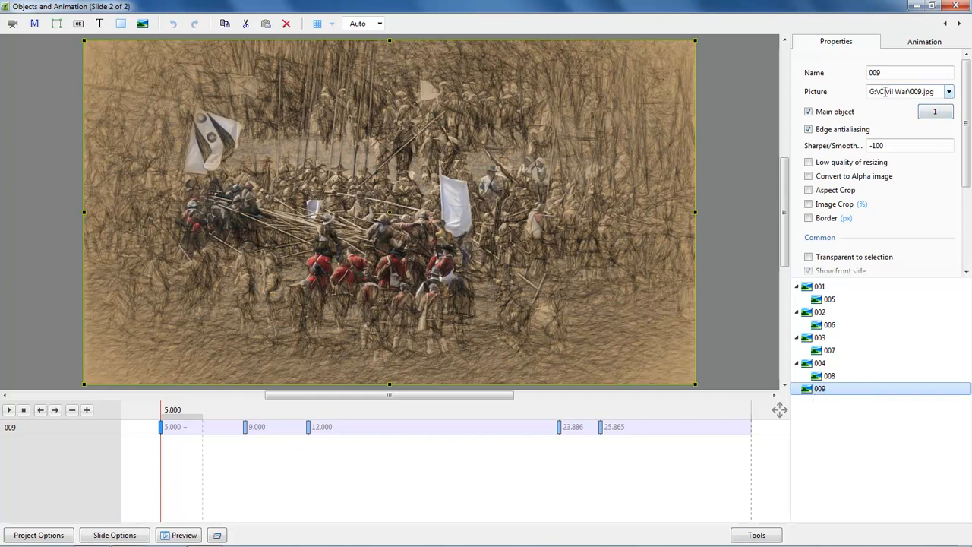
pyautogui.click(948, 92)
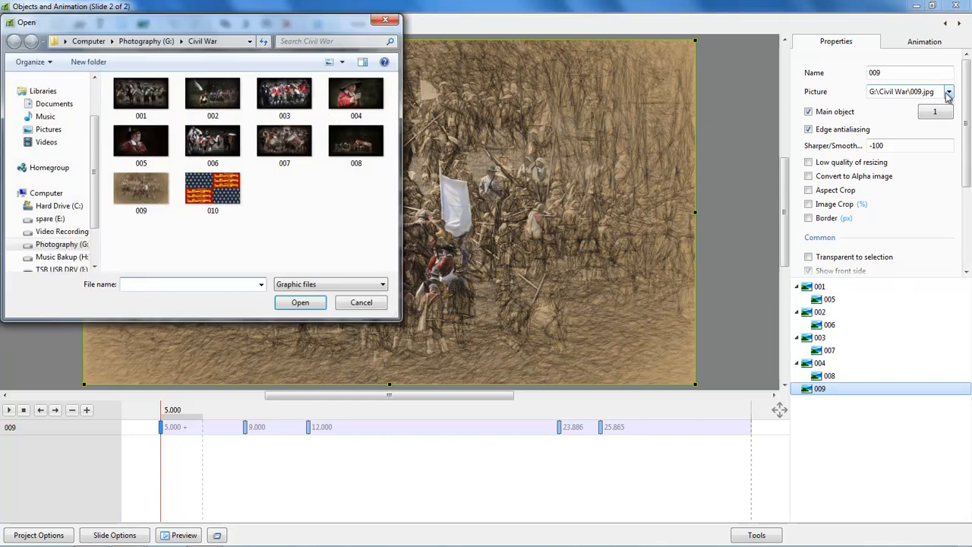
pyautogui.doubleClick(215, 194)
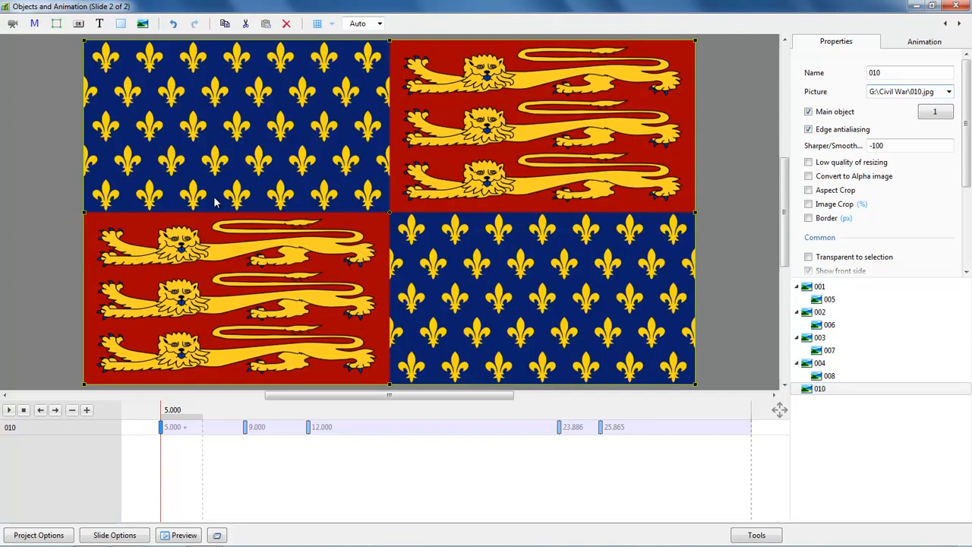
# Step: Turn off Main object for the background picture 010, play the slide's animation and close the editor
pyautogui.click(809, 113)
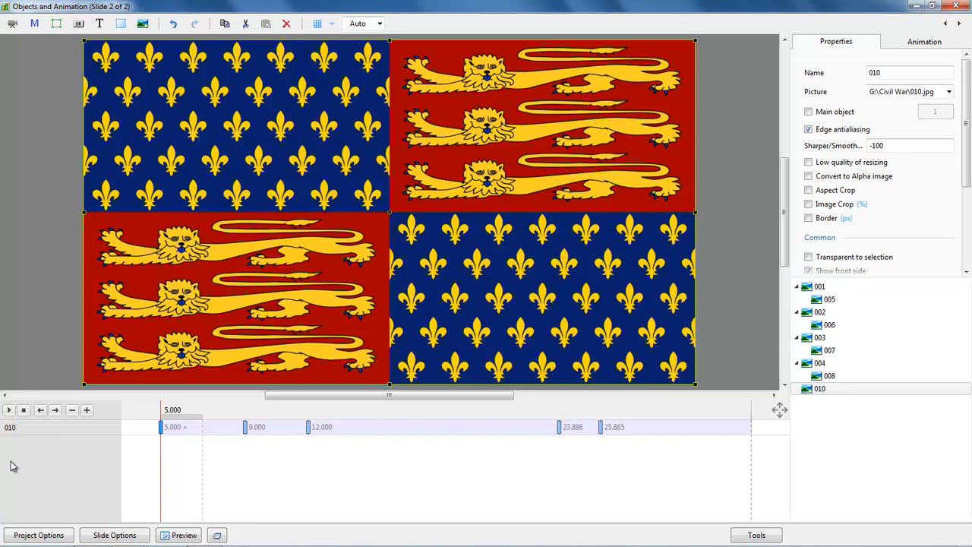
pyautogui.click(9, 410)
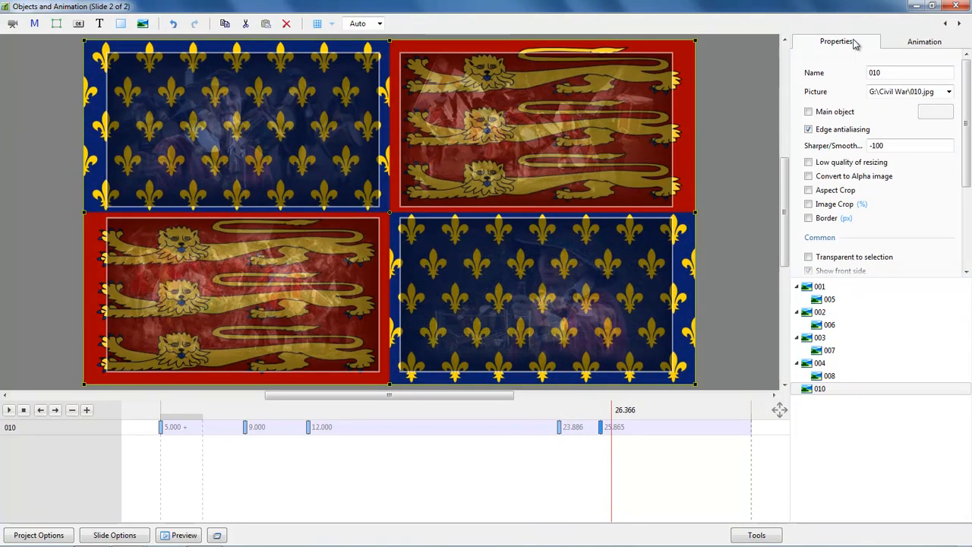
pyautogui.click(956, 7)
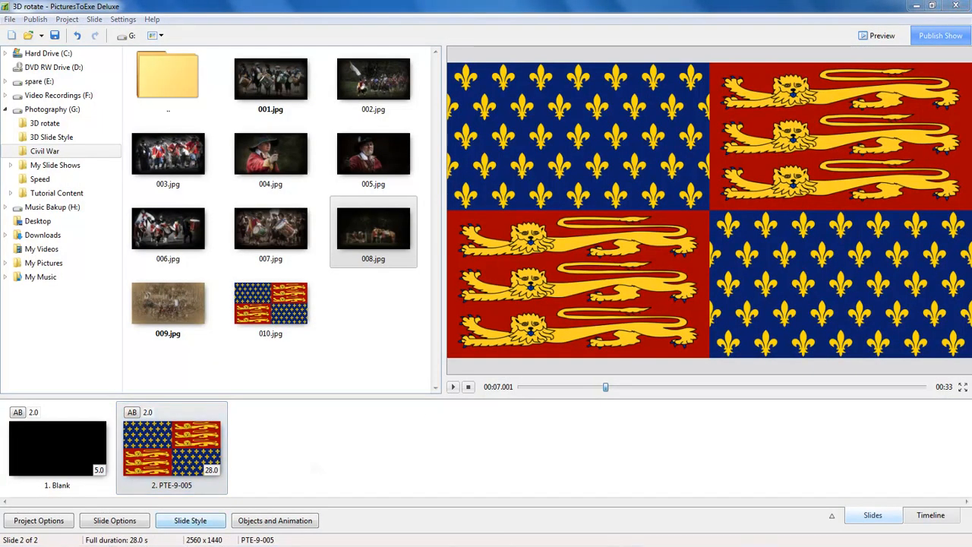
# Step: Create a slide style from slide 2 named "3D animation background" in the 3D Animation category
pyautogui.click(190, 521)
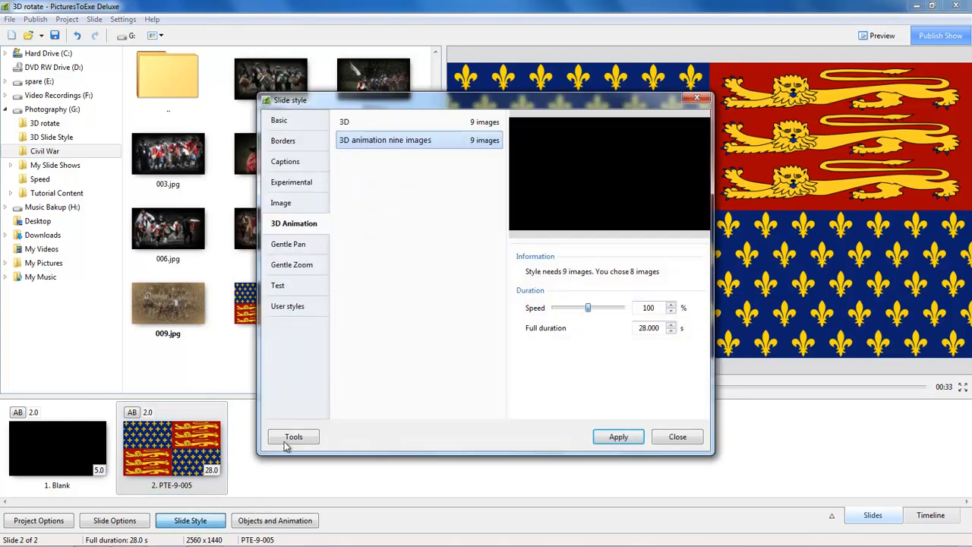
pyautogui.click(291, 437)
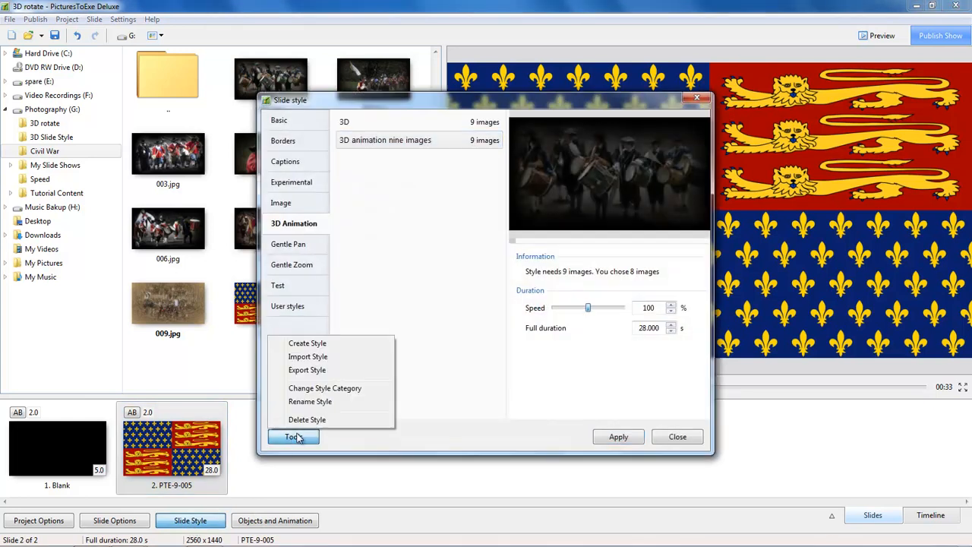
pyautogui.click(317, 346)
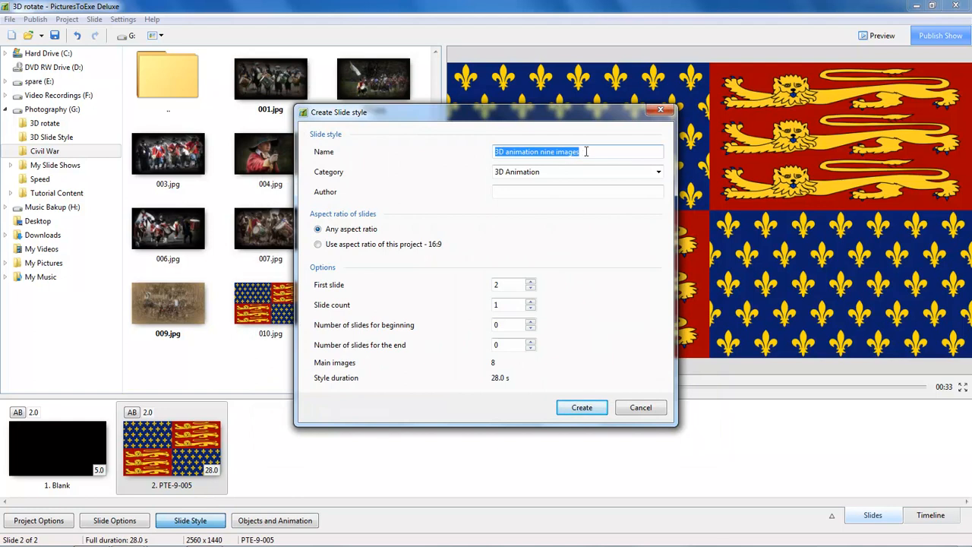
pyautogui.click(584, 155)
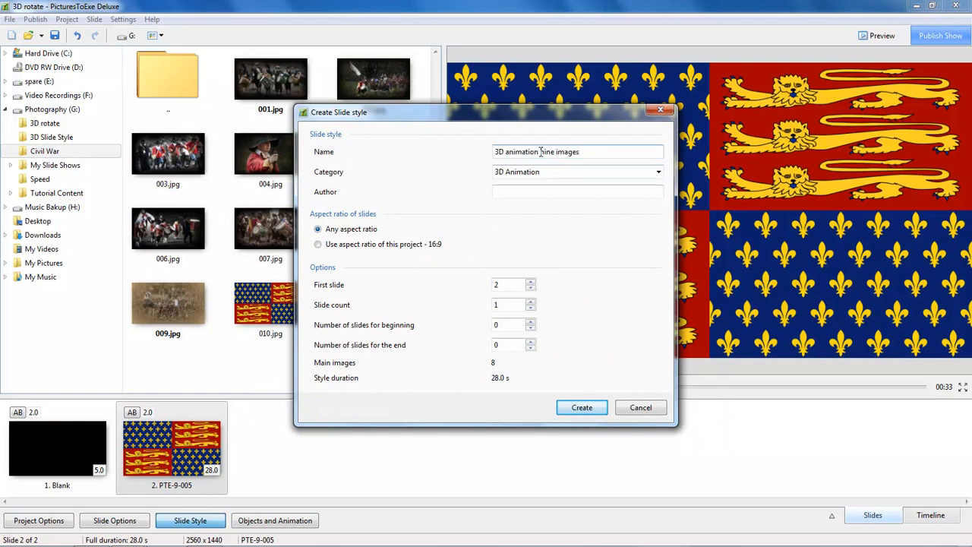
pyautogui.moveTo(541, 151); pyautogui.dragTo(598, 151)
pyautogui.write('background')
pyautogui.click(579, 410)
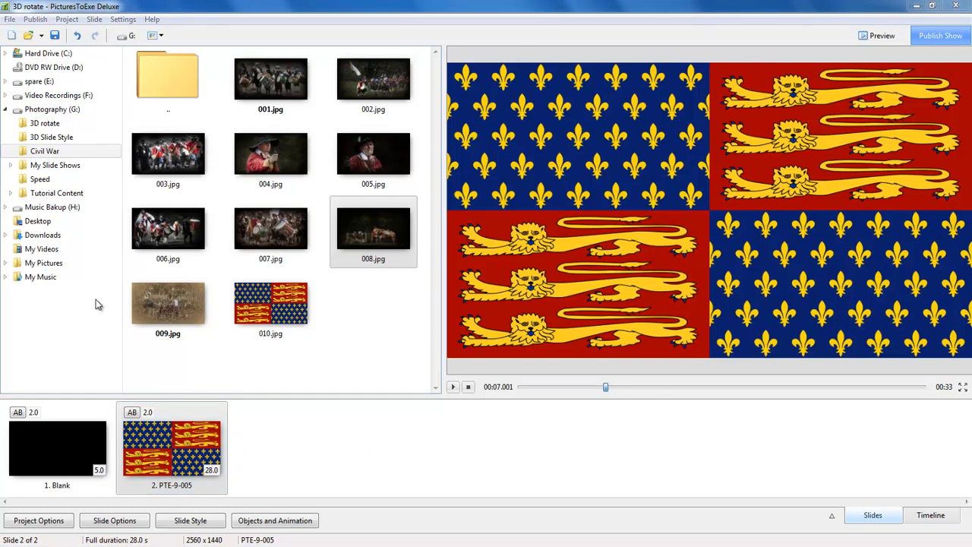
# Step: Start a new project without saving the changes to 3D rotate, and insert a blank slide
pyautogui.click(9, 19)
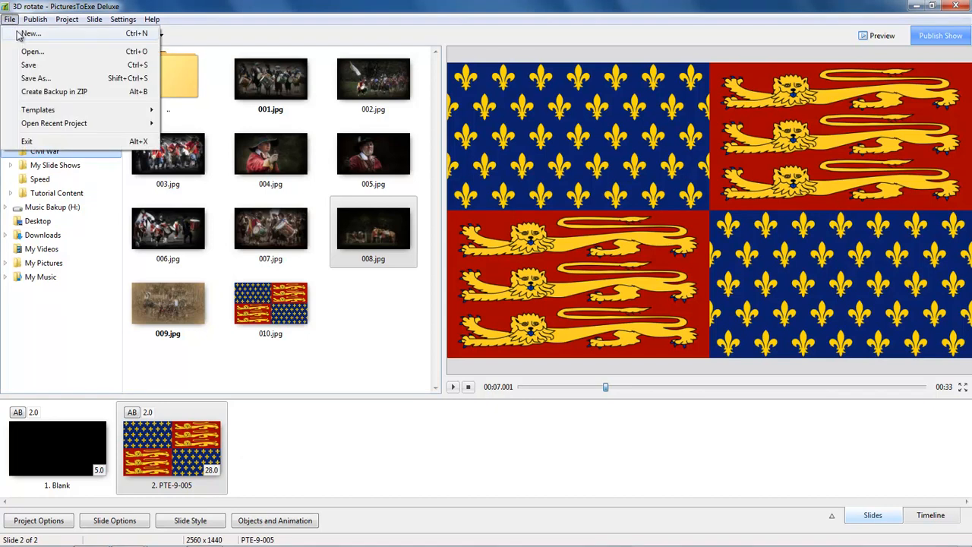
pyautogui.click(25, 35)
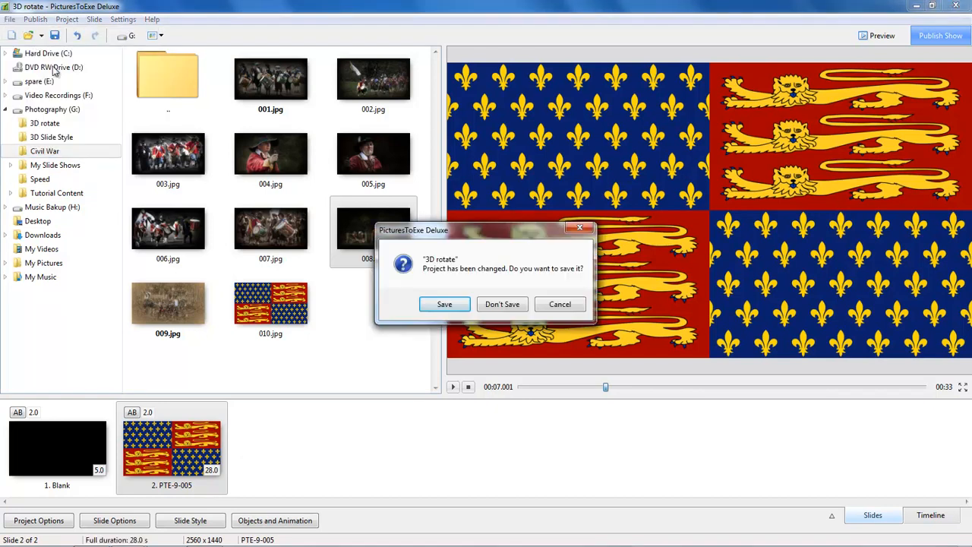
pyautogui.click(503, 304)
pyautogui.click(501, 309)
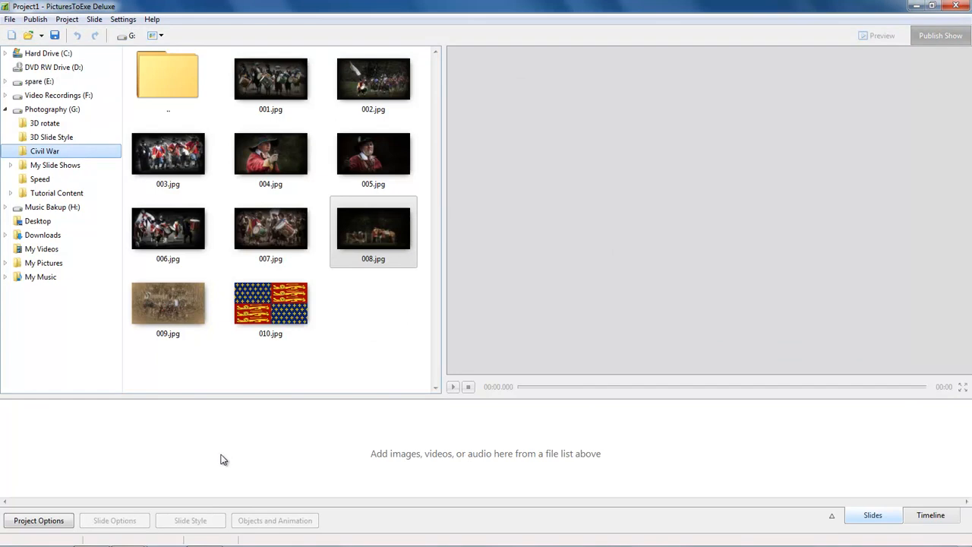
pyautogui.press('alt+Insert')
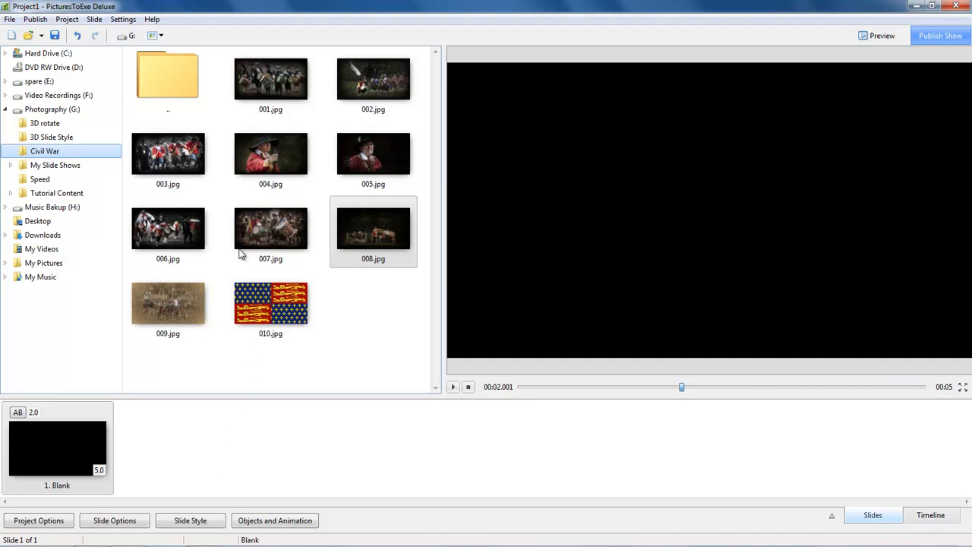
# Step: Add the eight images 001.jpg to 008.jpg together to the slide list after the blank slide
pyautogui.click(272, 84)
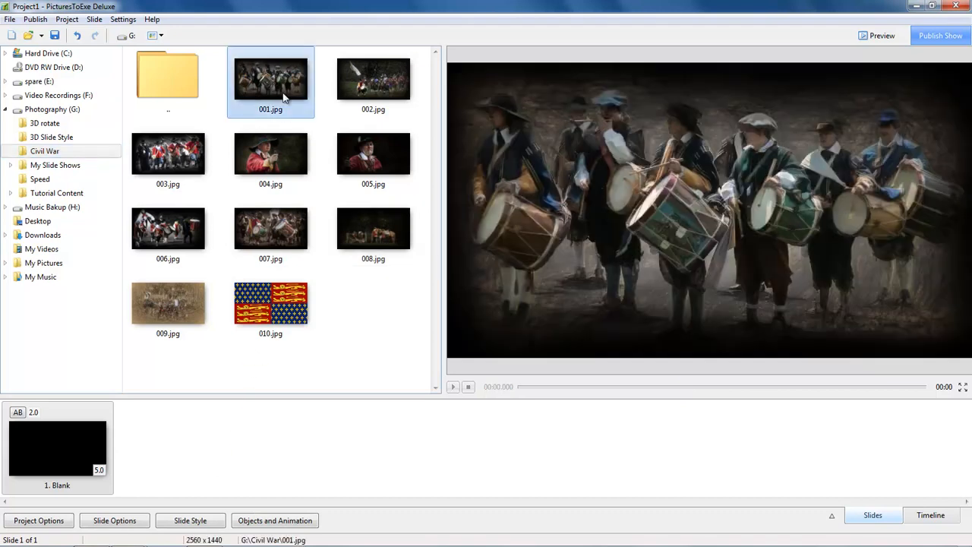
pyautogui.keyDown('ctrl'); pyautogui.click(363, 83); pyautogui.keyUp('ctrl')
pyautogui.keyDown('ctrl'); pyautogui.click(195, 158); pyautogui.keyUp('ctrl')
pyautogui.keyDown('ctrl'); pyautogui.click(268, 156); pyautogui.keyUp('ctrl')
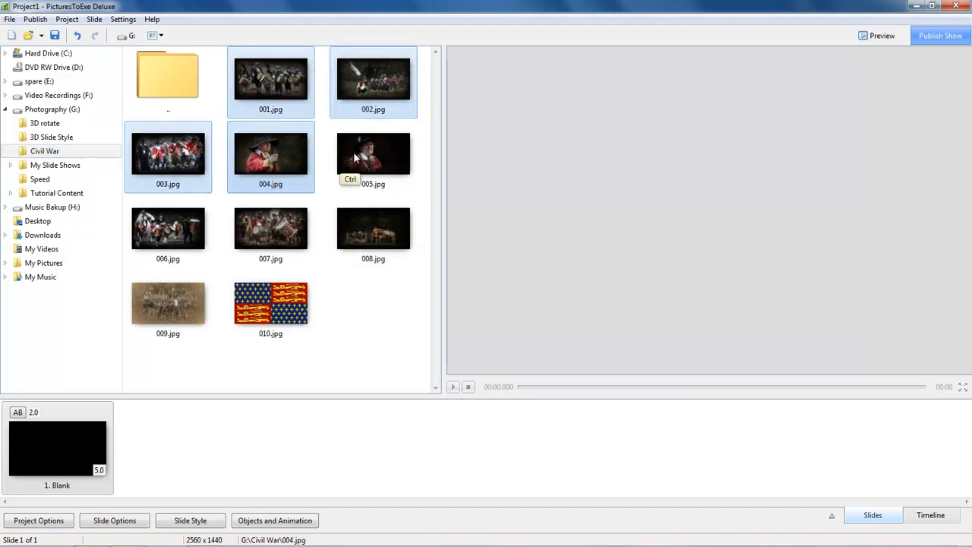
pyautogui.keyDown('ctrl'); pyautogui.click(350, 154); pyautogui.keyUp('ctrl')
pyautogui.keyDown('ctrl'); pyautogui.click(173, 231); pyautogui.keyUp('ctrl')
pyautogui.keyDown('ctrl'); pyautogui.click(252, 228); pyautogui.keyUp('ctrl')
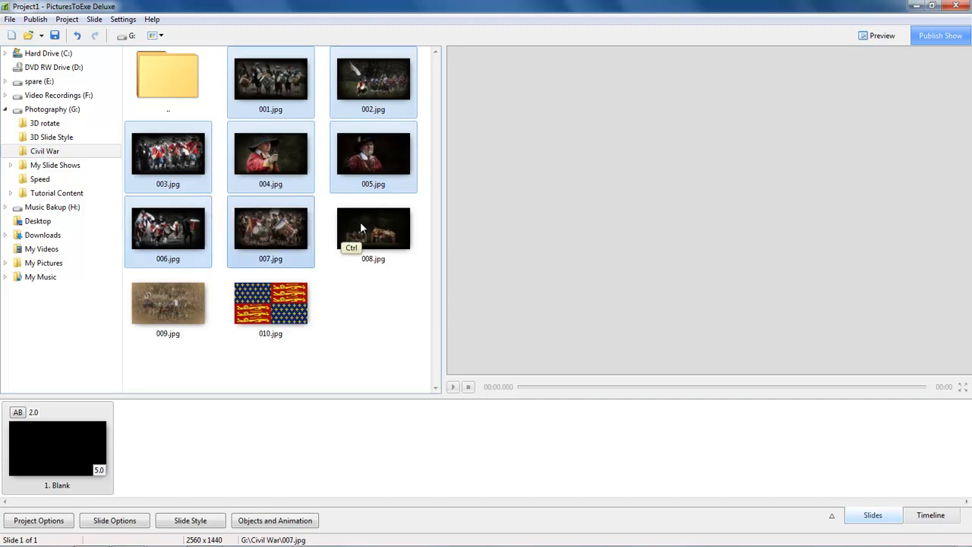
pyautogui.keyDown('ctrl'); pyautogui.click(346, 218); pyautogui.keyUp('ctrl')
pyautogui.moveTo(259, 157); pyautogui.dragTo(190, 471)
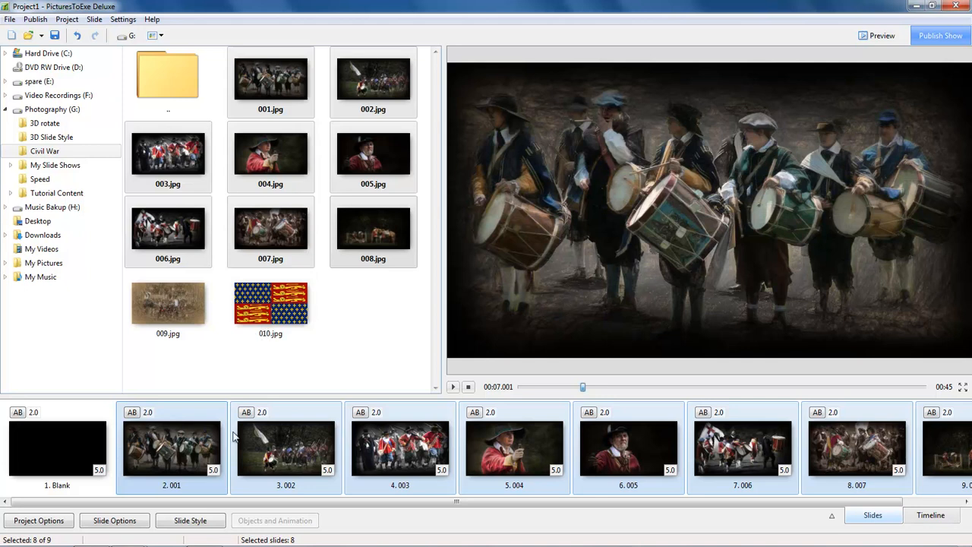
# Step: Apply the "3D animation background" slide style to the eight selected image slides
pyautogui.click(185, 524)
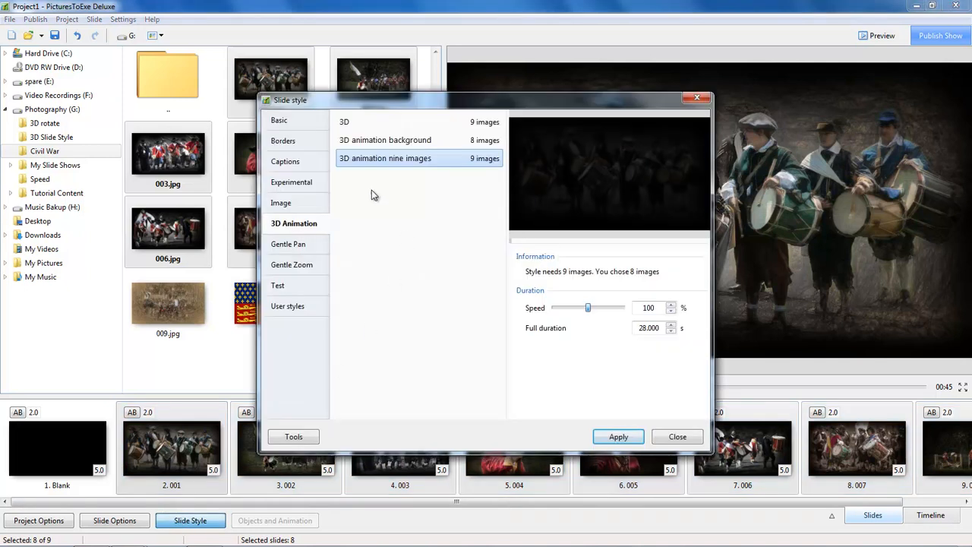
pyautogui.click(390, 141)
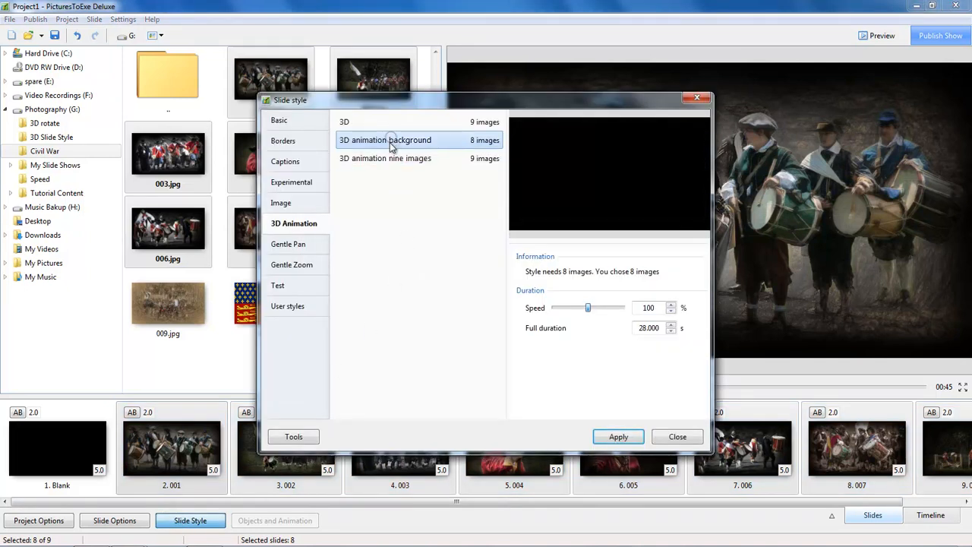
pyautogui.click(615, 436)
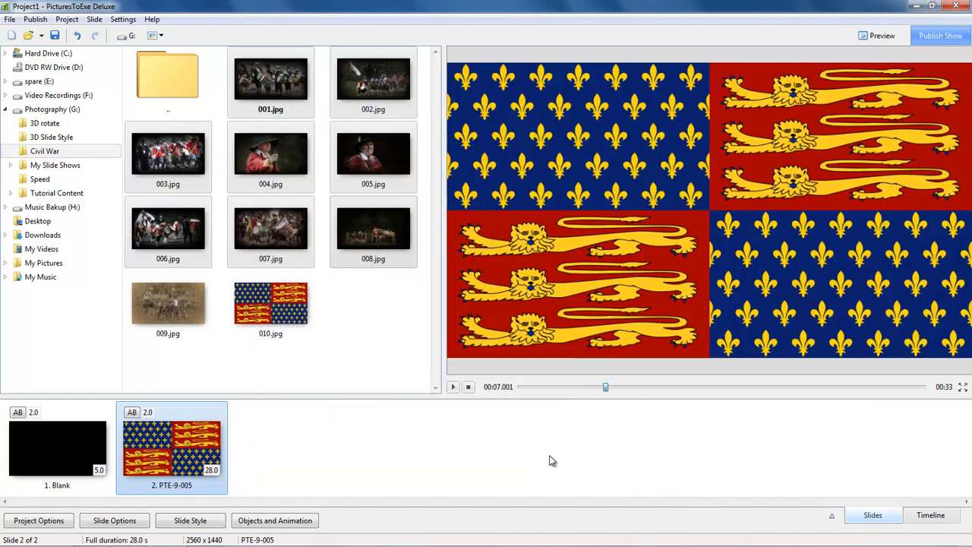
# Step: Play the styled slide in the preview to check its 3D animation over the fixed background, and stop playback
pyautogui.click(452, 386)
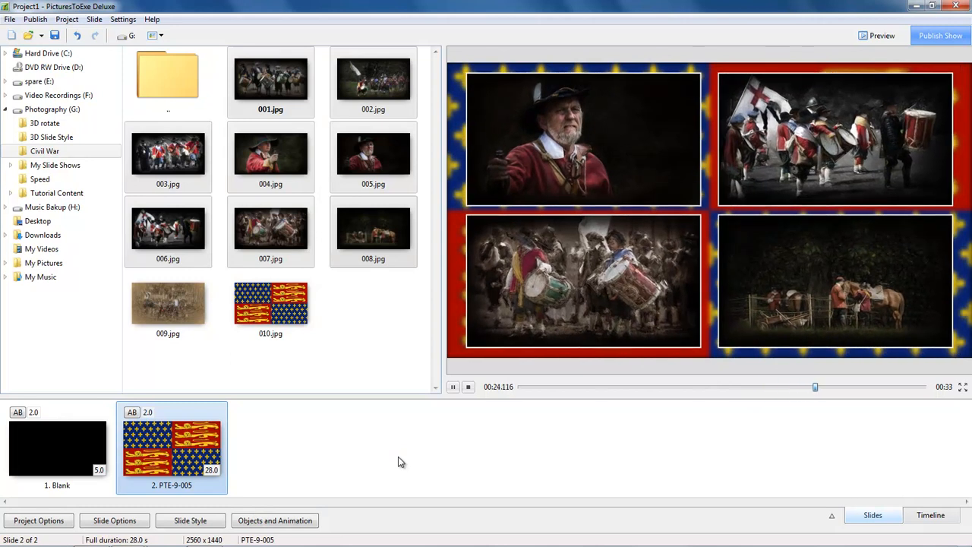
pyautogui.click(571, 436)
pyautogui.click(468, 387)
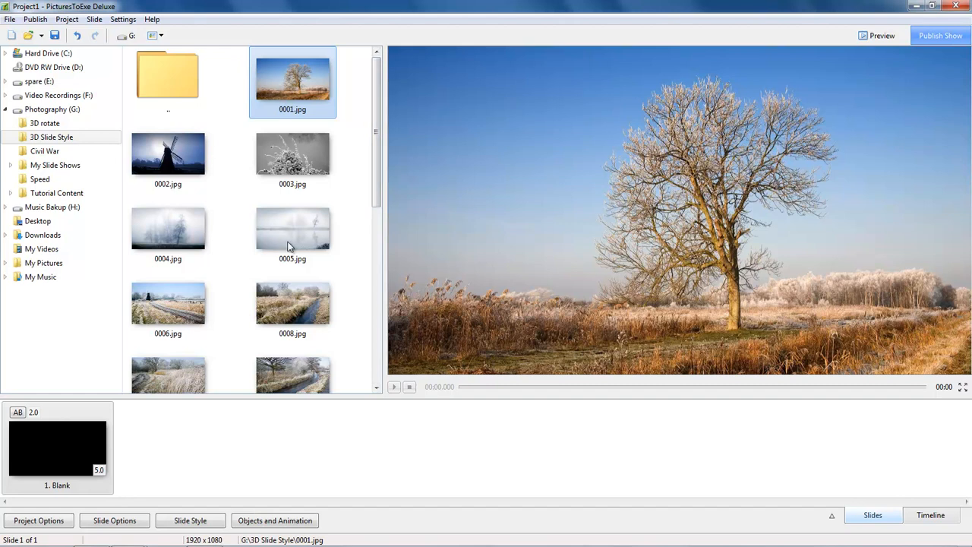
# Step: Add the sixteen images 0001.jpg to Peacock.jpg after the blank slide and apply the "3D animation background" slide style to them
pyautogui.moveTo(373, 167); pyautogui.dragTo(382, 350)
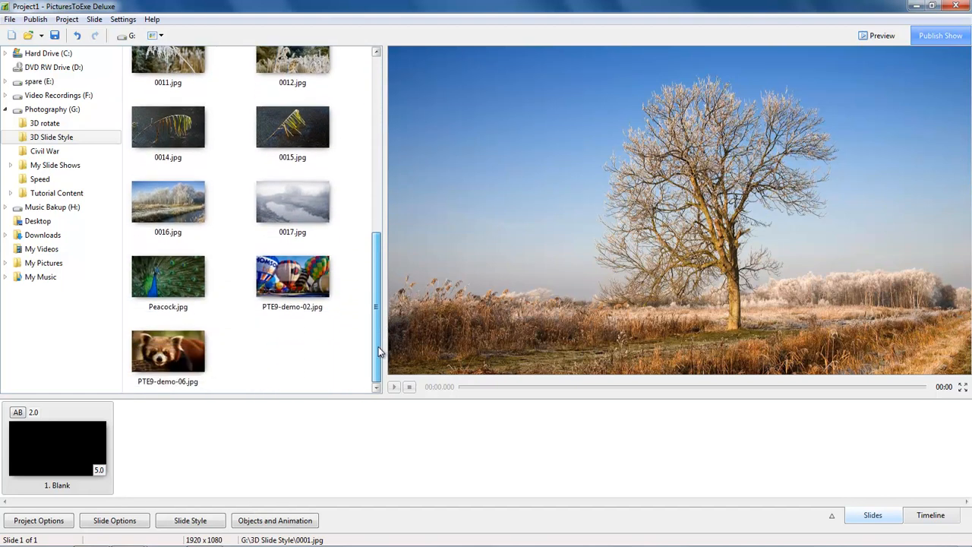
pyautogui.moveTo(378, 315)
pyautogui.mouseDown()
pyautogui.moveTo(383, 129)
pyautogui.moveTo(375, 334)
pyautogui.mouseUp()
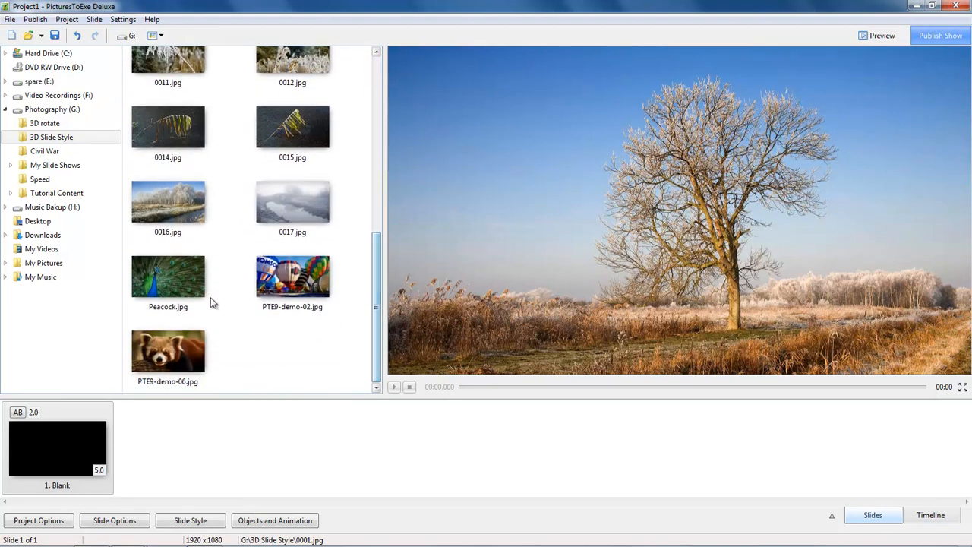
pyautogui.keyDown('shift'); pyautogui.click(169, 279); pyautogui.keyUp('shift')
pyautogui.moveTo(169, 279); pyautogui.dragTo(180, 471)
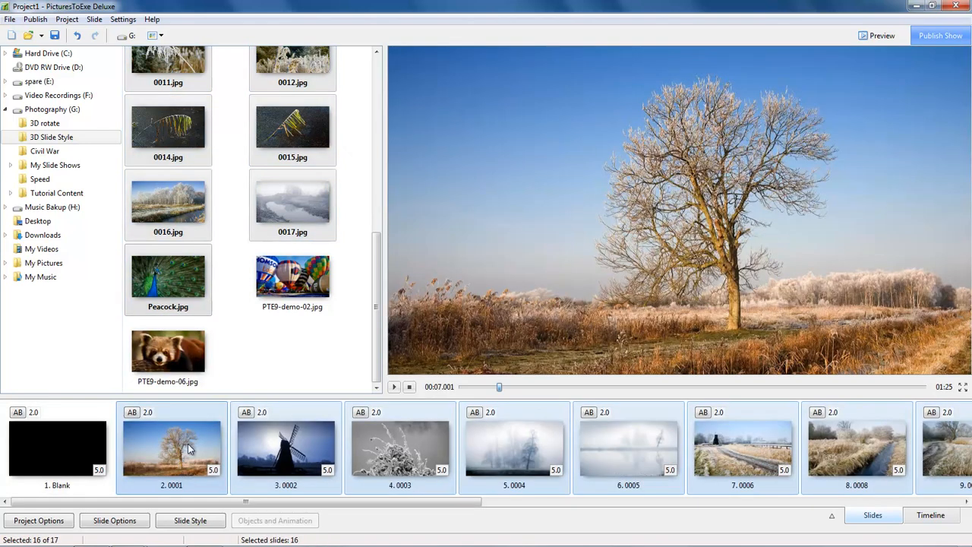
pyautogui.click(190, 520)
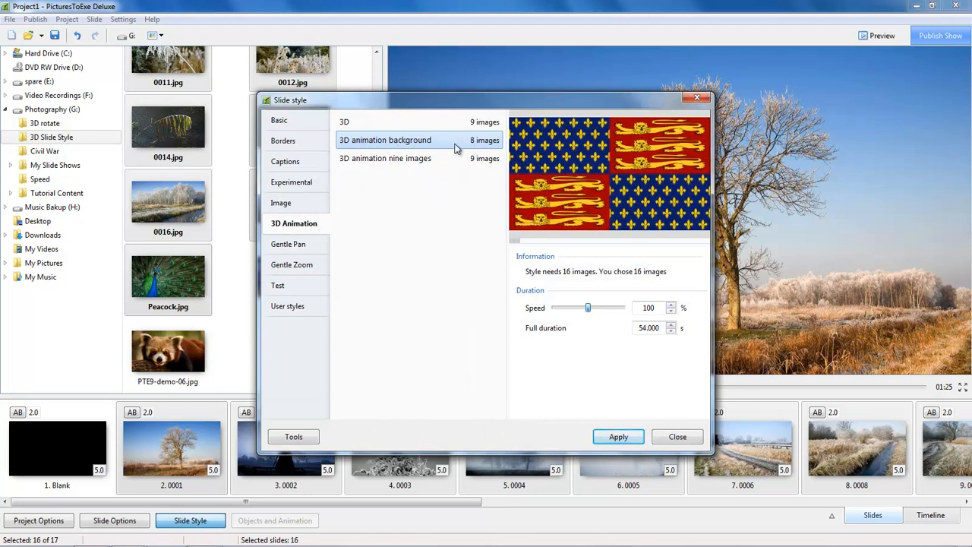
pyautogui.doubleClick(360, 146)
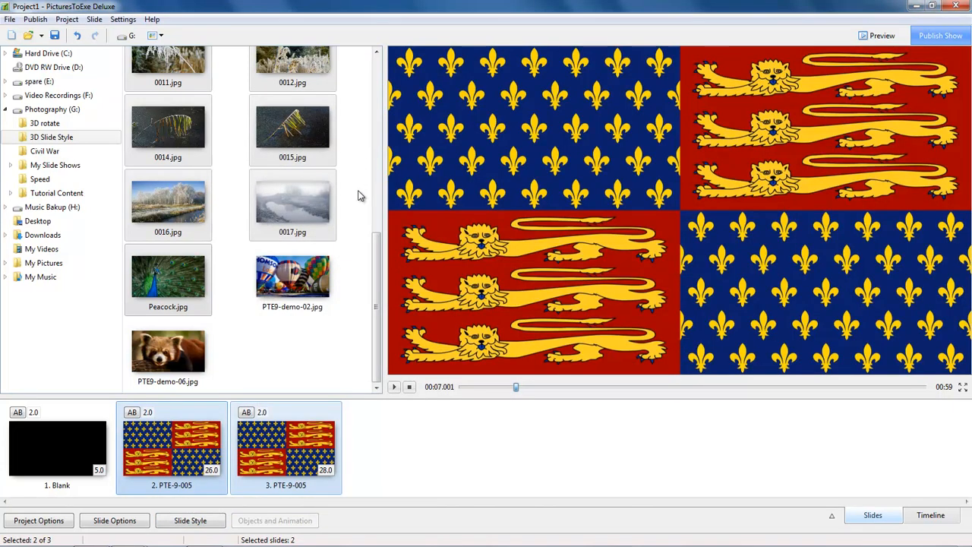
# Step: Add PTE9-demo-02.jpg from the 3D Slide Style folder as a new slide after the two styled slides
pyautogui.click(141, 441)
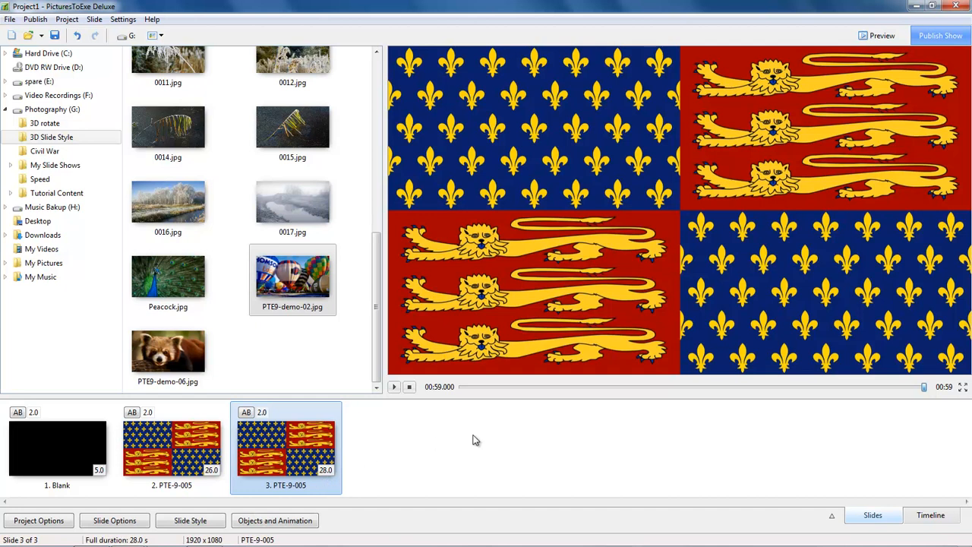
pyautogui.doubleClick(294, 281)
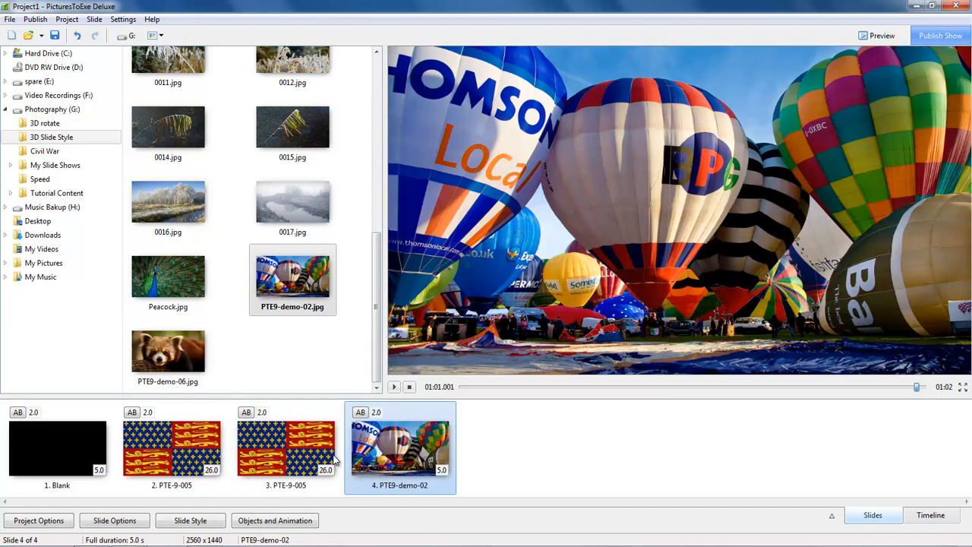